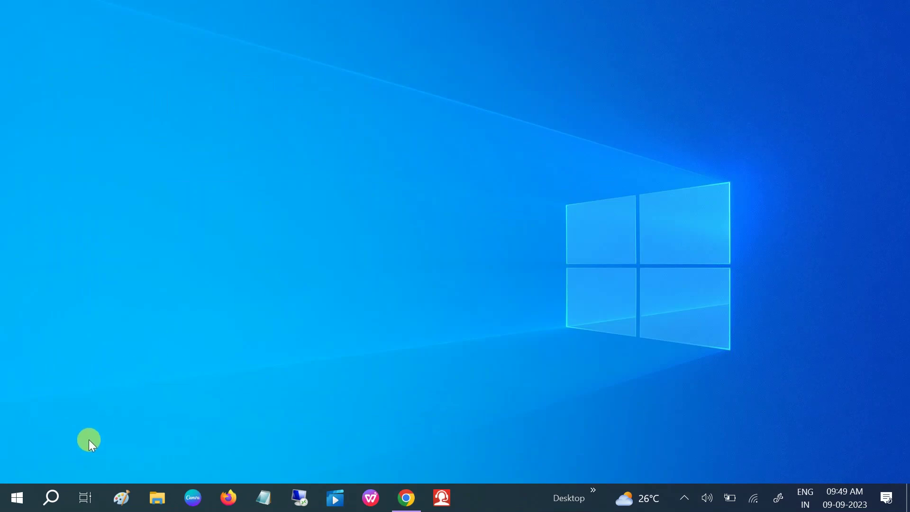
Open Control Panel from Windows search, keep the Large icons view, and go to Programs and Features
{"action": "left_click", "coordinate": [51, 502]}
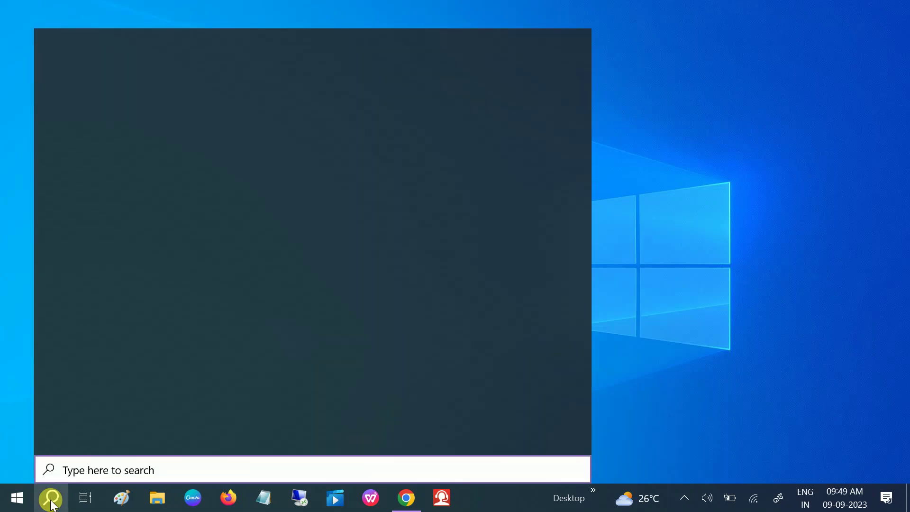
{"action": "type", "text": "con"}
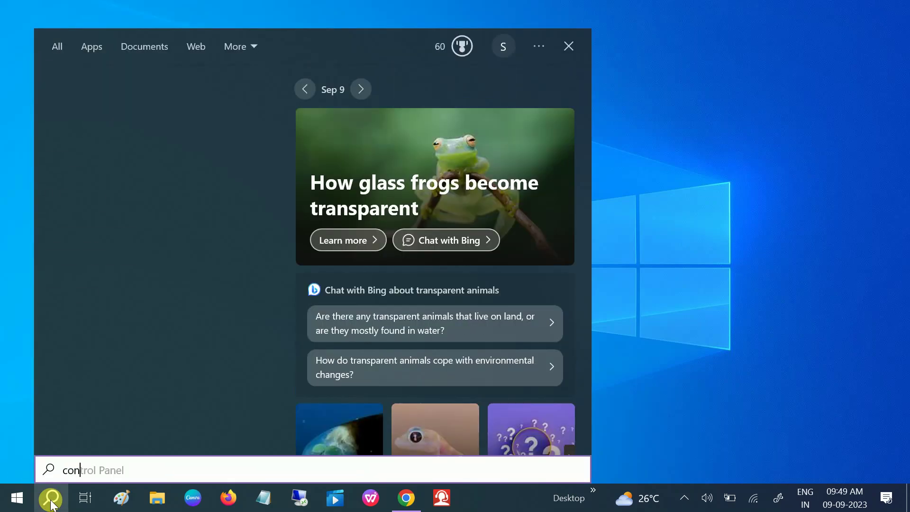
{"action": "left_click", "coordinate": [172, 128]}
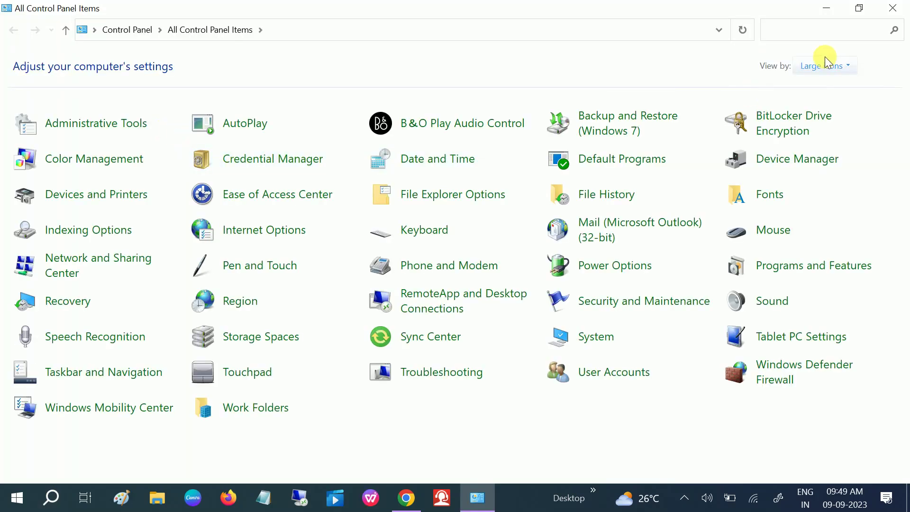
{"action": "left_click", "coordinate": [825, 67]}
{"action": "left_click", "coordinate": [830, 103]}
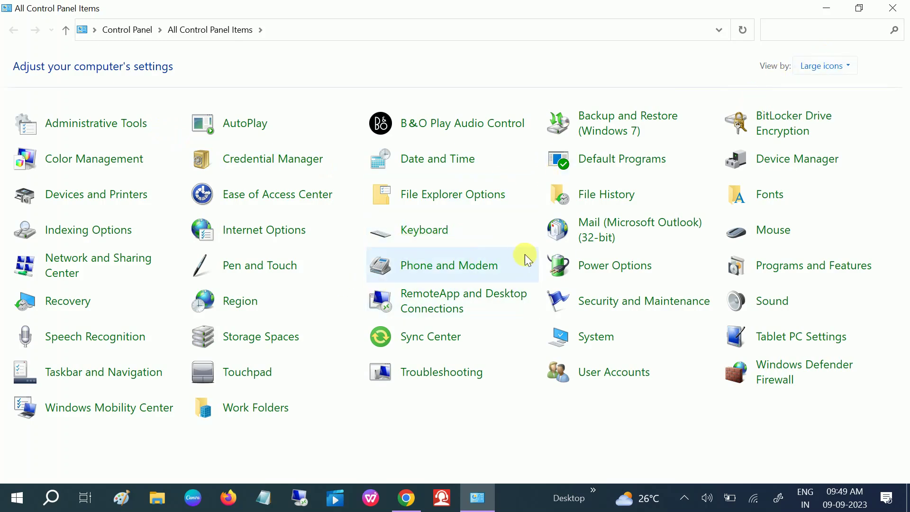
{"action": "left_click", "coordinate": [786, 270]}
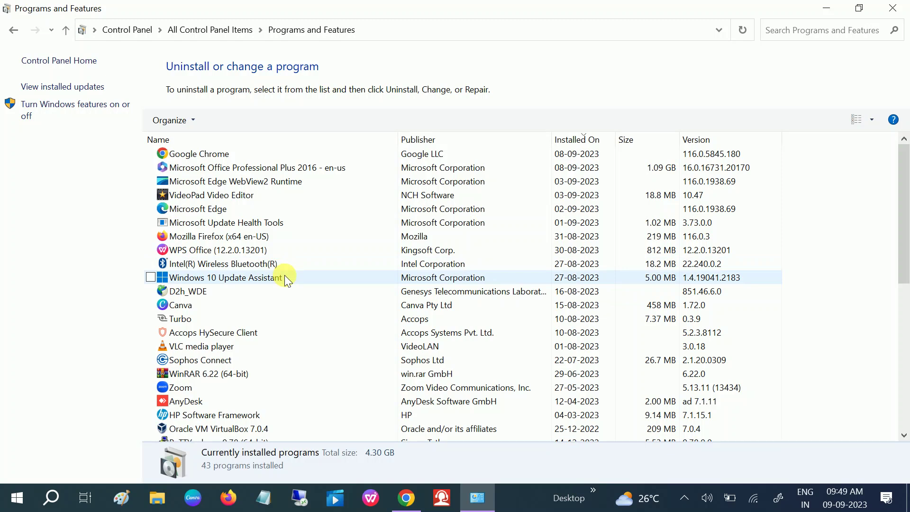
Run Change setup on Visual C++ 2015-2022 Redistributable (x86), dismiss its success message, and close Programs and Features
{"action": "scroll", "coordinate": [286, 279], "scroll_direction": "down", "scroll_amount": 2}
{"action": "scroll", "coordinate": [286, 279], "scroll_direction": "down", "scroll_amount": 2}
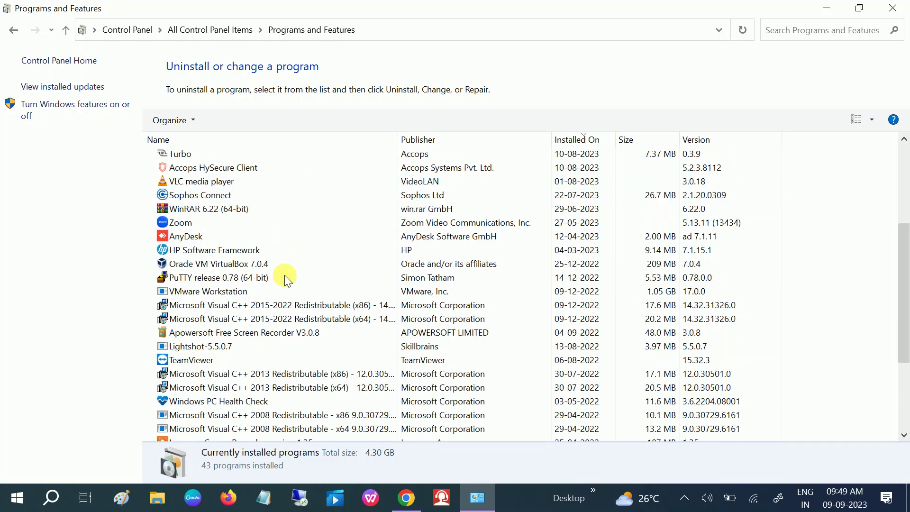
{"action": "scroll", "coordinate": [284, 275], "scroll_direction": "down", "scroll_amount": 1}
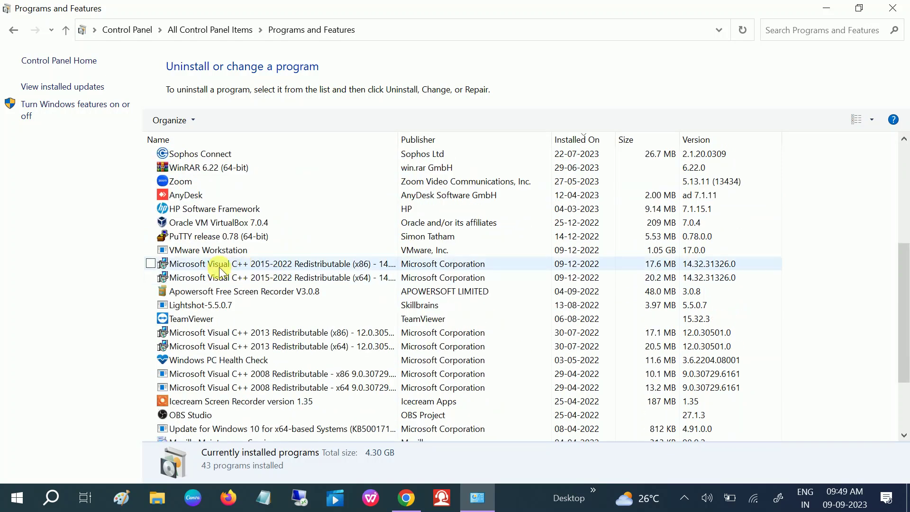
{"action": "left_click", "coordinate": [276, 267]}
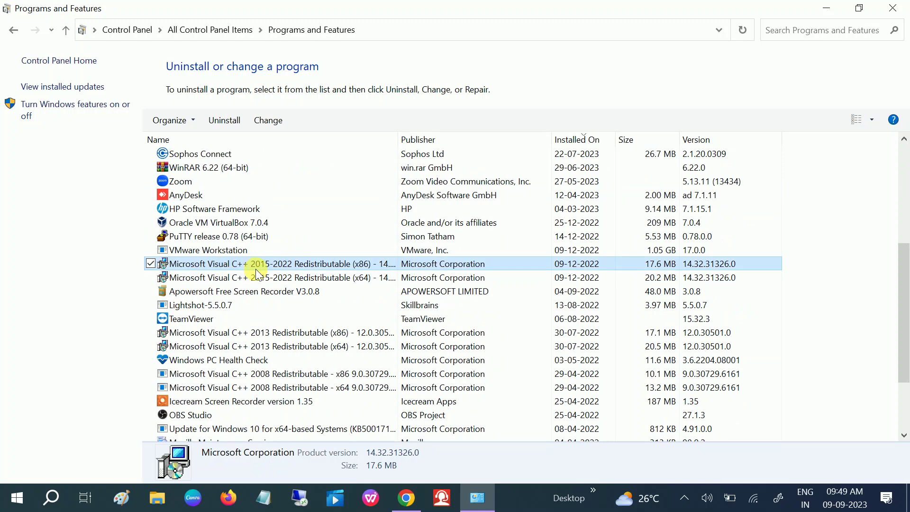
{"action": "left_click", "coordinate": [269, 124]}
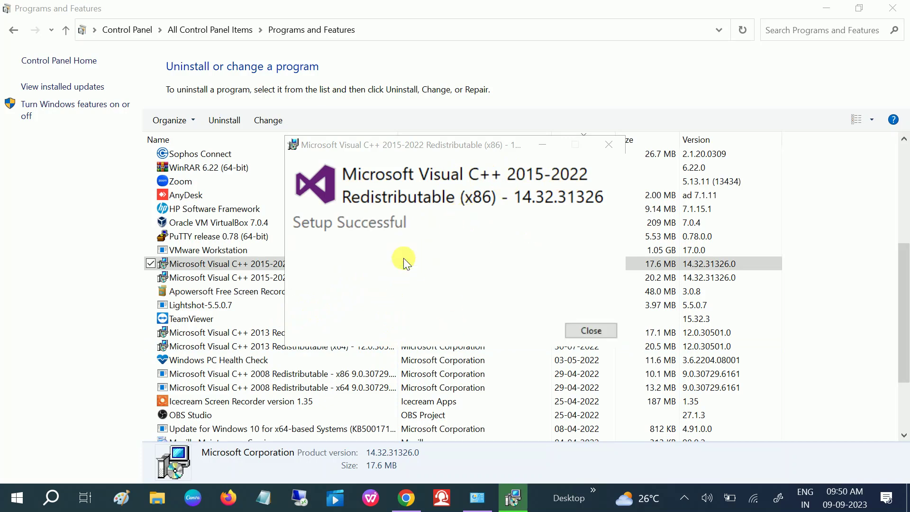
{"action": "left_click", "coordinate": [581, 334]}
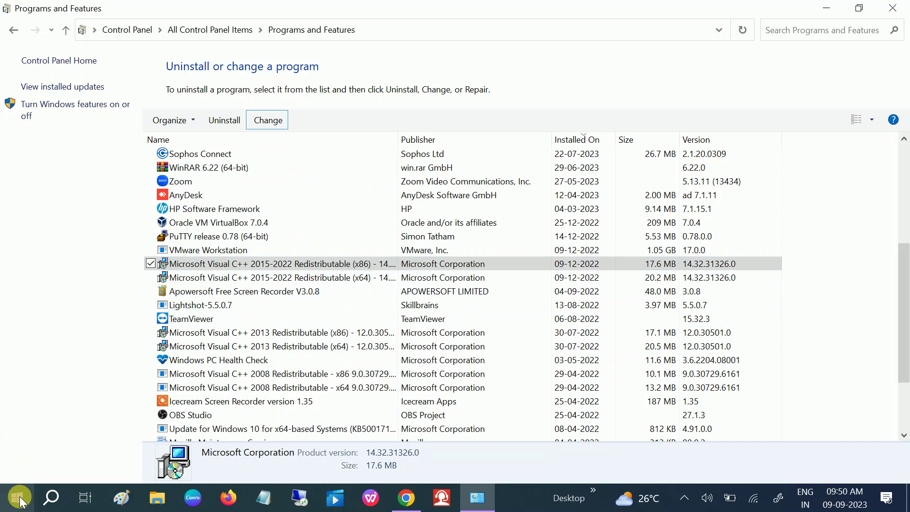
{"action": "left_click", "coordinate": [893, 7]}
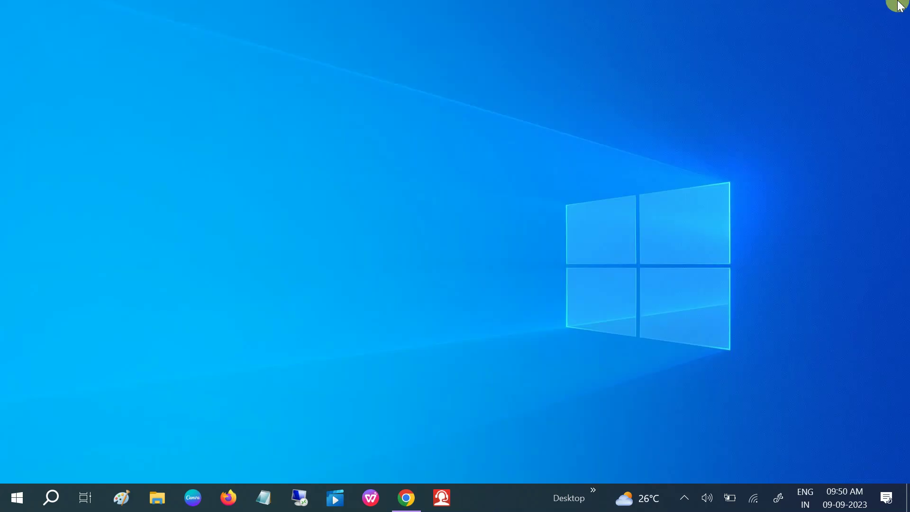
Launch Google Chrome maximized and search Google for 'visual c++ redistributable'
{"action": "left_click", "coordinate": [51, 499]}
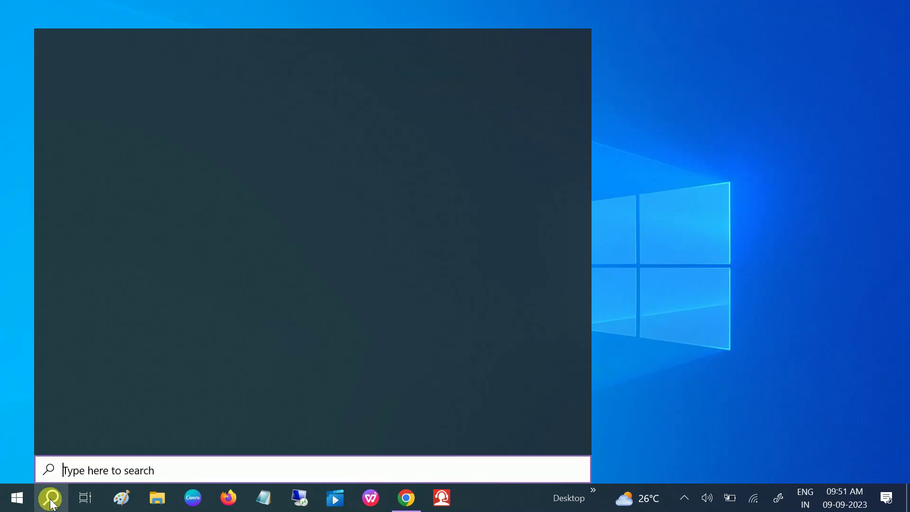
{"action": "type", "text": "goo"}
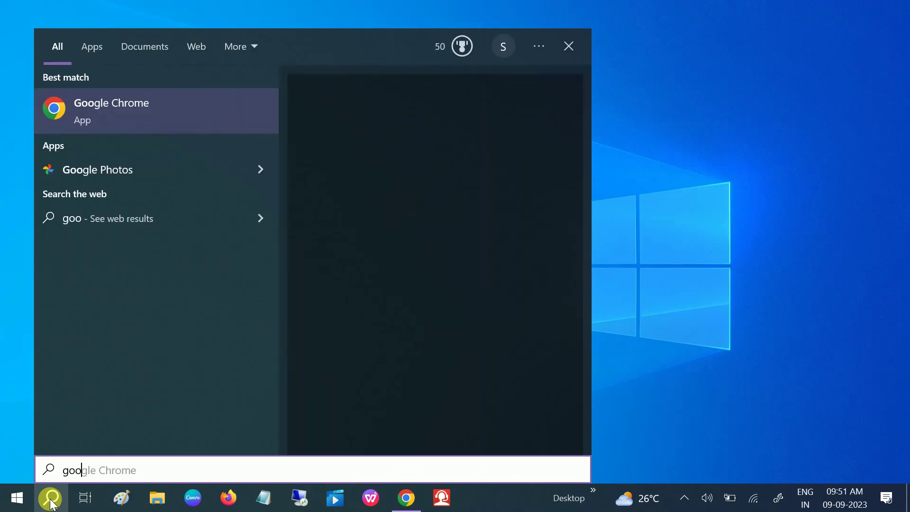
{"action": "left_click", "coordinate": [169, 110]}
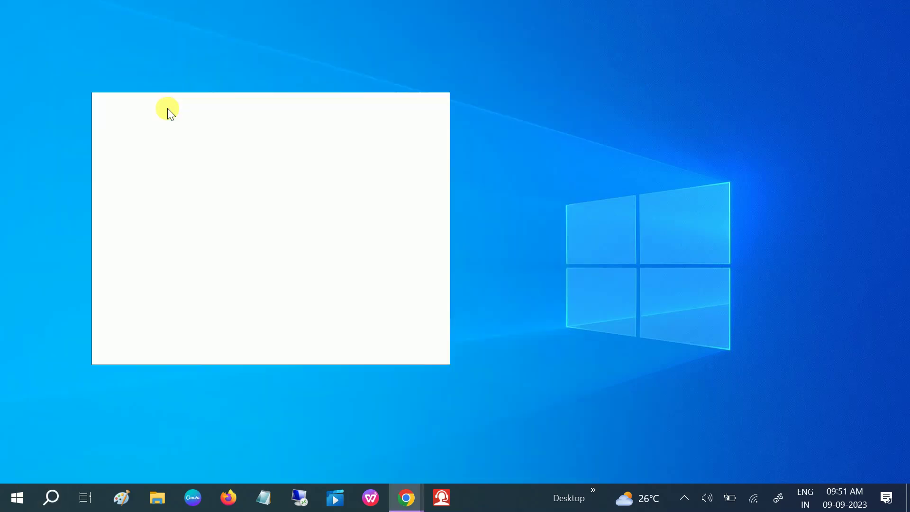
{"action": "left_click", "coordinate": [401, 109]}
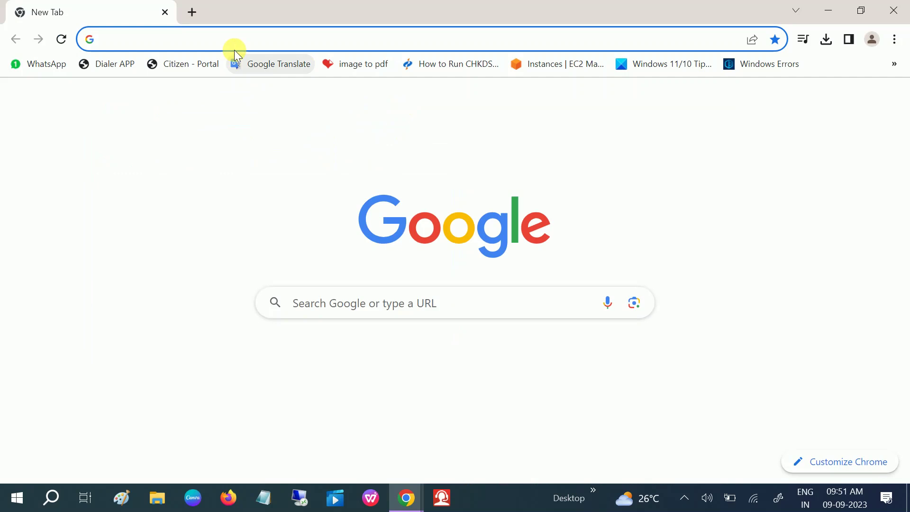
{"action": "left_click", "coordinate": [223, 41]}
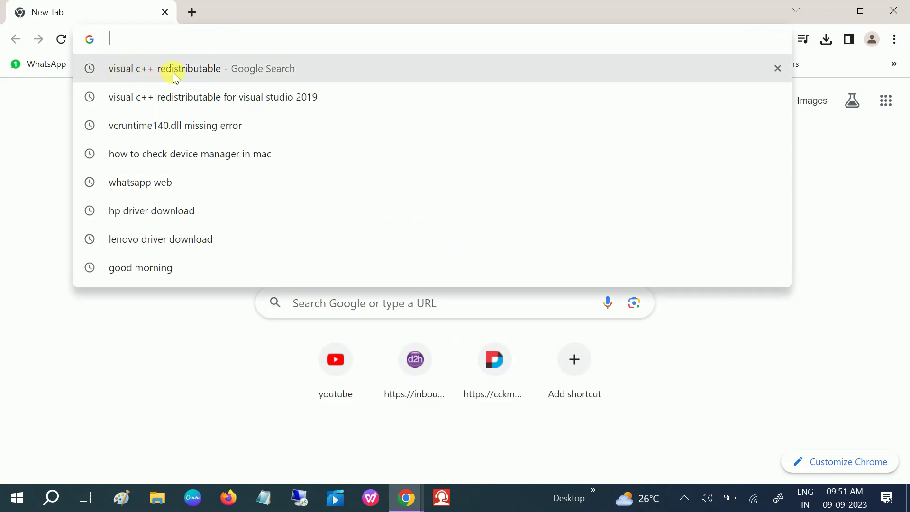
{"action": "left_click", "coordinate": [198, 71]}
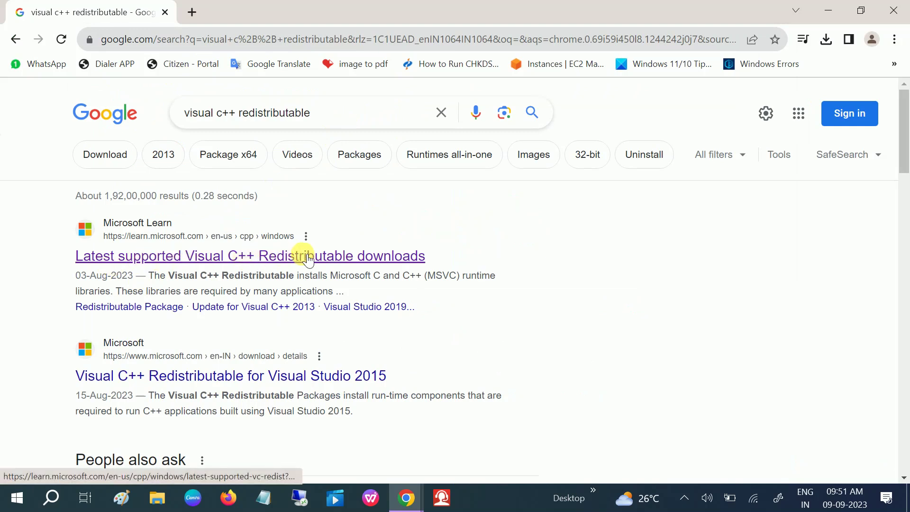
Open Microsoft Learn's latest Visual C++ Redistributable downloads at the 2015–2022 table and highlight the X64 row
{"action": "left_click", "coordinate": [277, 260]}
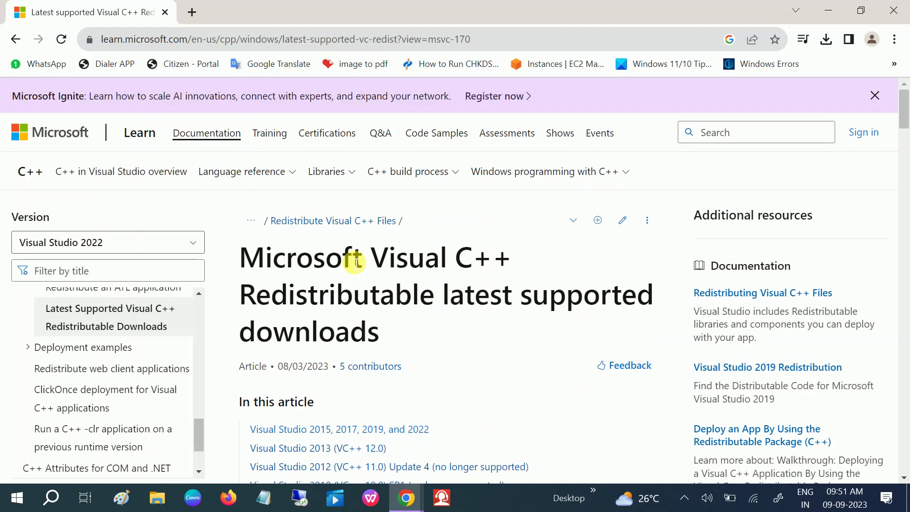
{"action": "scroll", "coordinate": [356, 261], "scroll_direction": "down", "scroll_amount": 5}
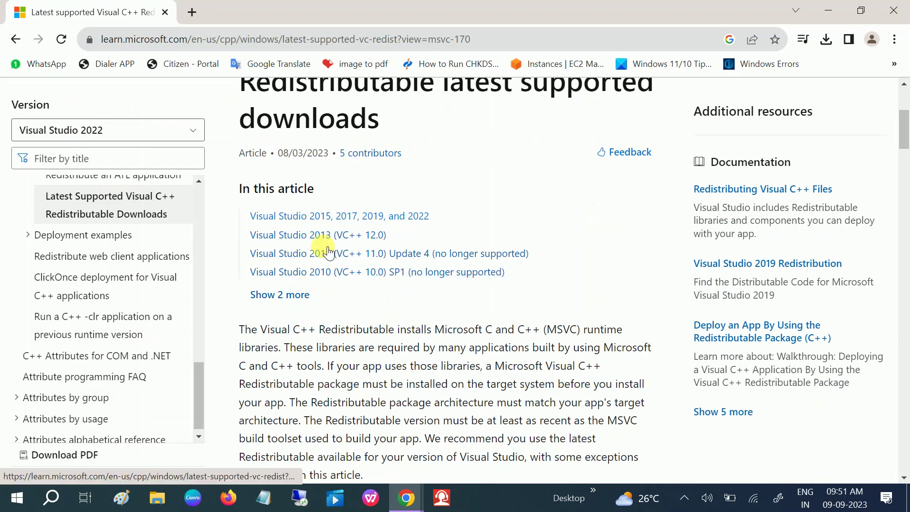
{"action": "left_click", "coordinate": [302, 225]}
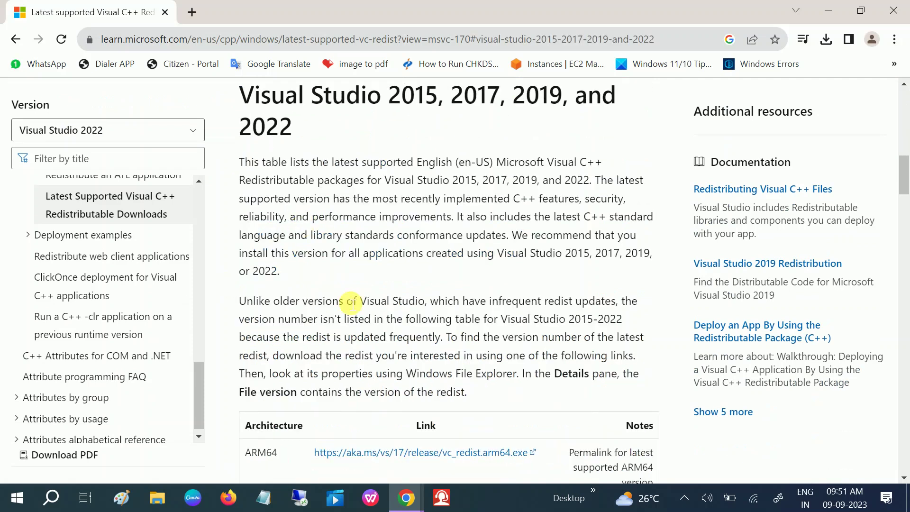
{"action": "scroll", "coordinate": [348, 295], "scroll_direction": "down", "scroll_amount": 5}
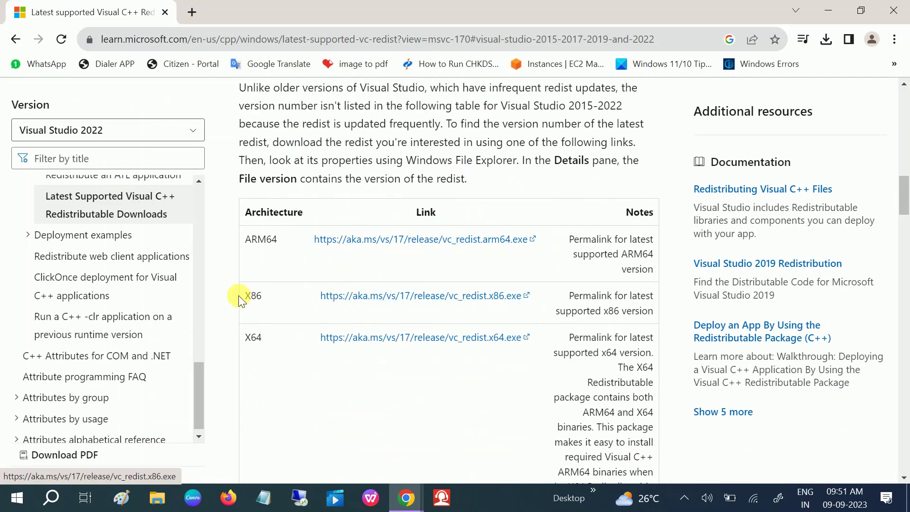
{"action": "left_click_drag", "start_coordinate": [266, 294], "coordinate": [241, 295]}
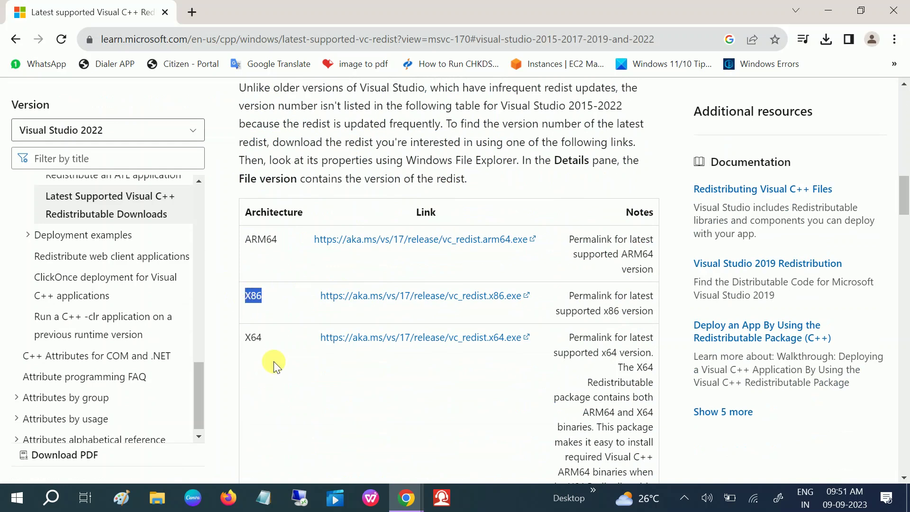
{"action": "left_click_drag", "start_coordinate": [263, 339], "coordinate": [243, 337]}
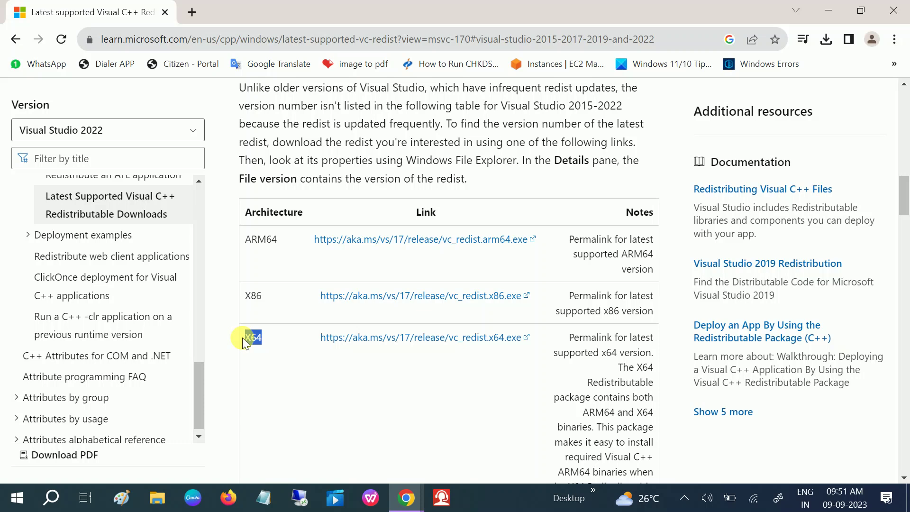
Open System Information and select the System Type row reading x64-based PC
{"action": "left_click", "coordinate": [51, 499]}
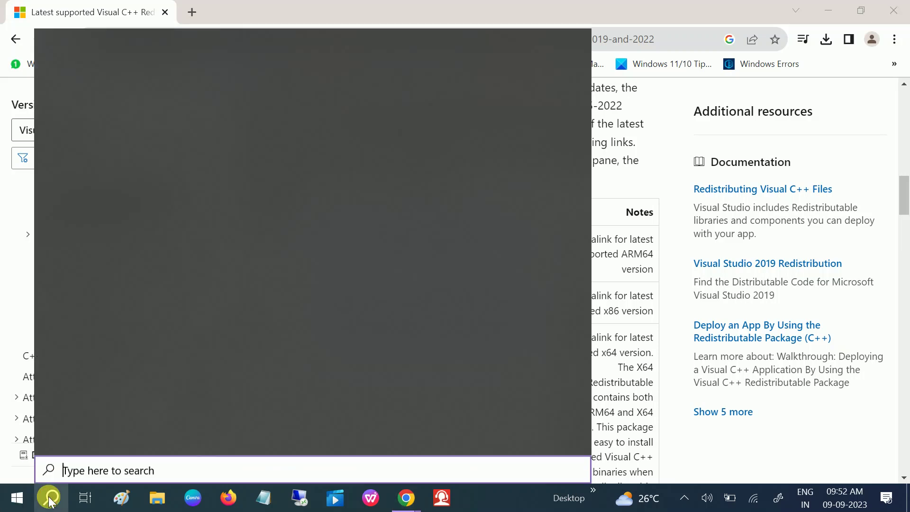
{"action": "type", "text": "sys"}
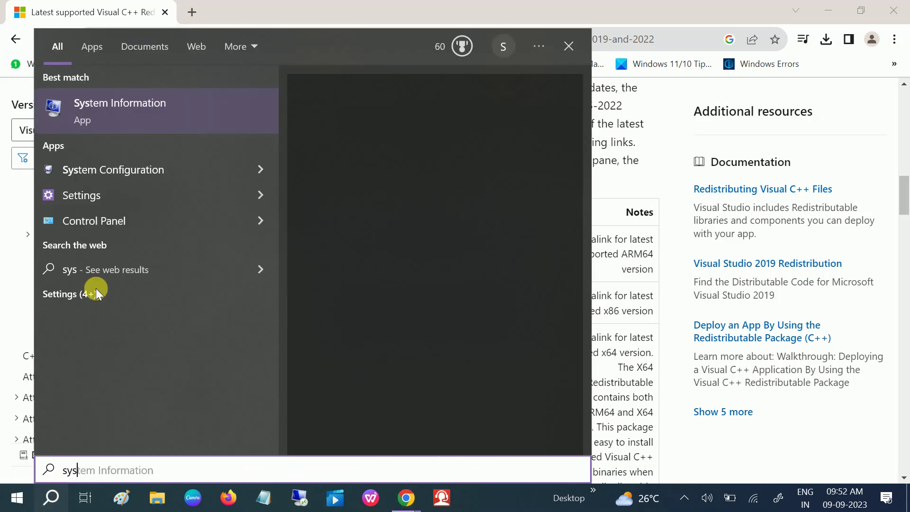
{"action": "left_click", "coordinate": [149, 116]}
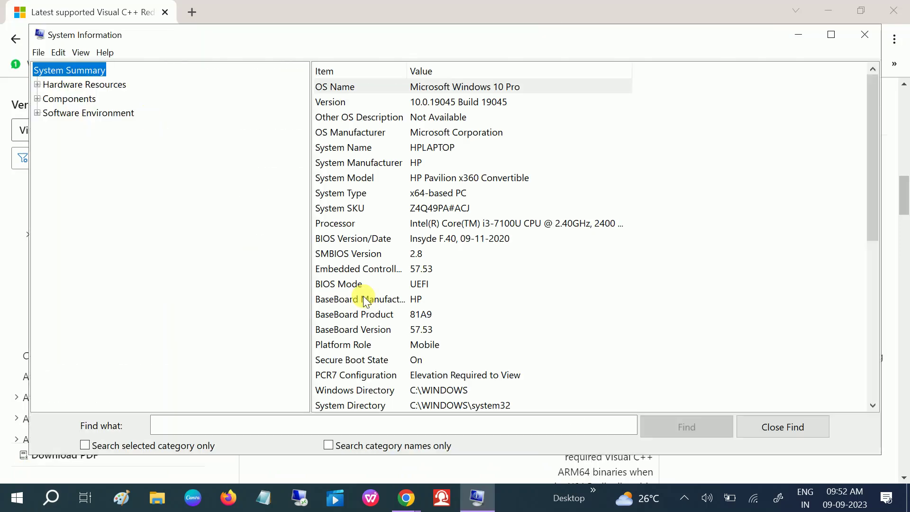
{"action": "scroll", "coordinate": [364, 300], "scroll_direction": "down", "scroll_amount": 1}
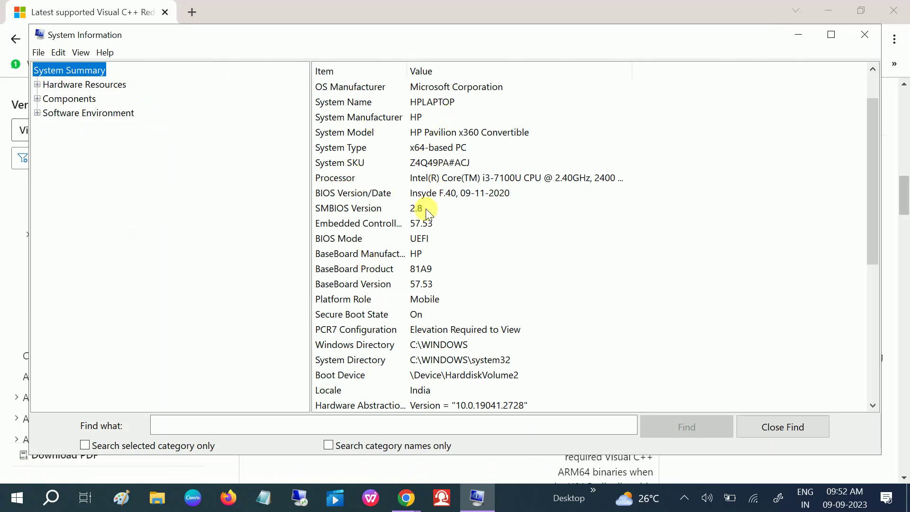
{"action": "left_click", "coordinate": [368, 157]}
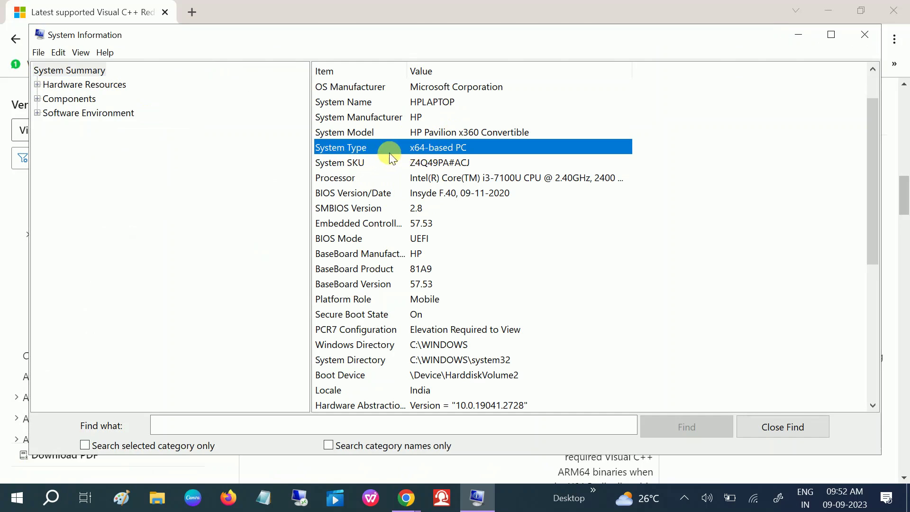
Download vc_redist.x64.exe from Microsoft Learn and run the installer, then minimize Chrome
{"action": "left_click", "coordinate": [799, 35]}
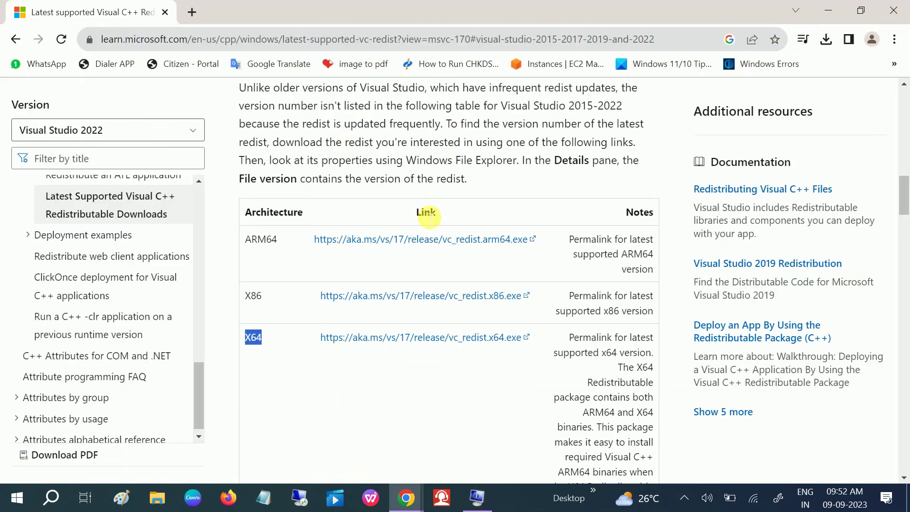
{"action": "left_click_drag", "start_coordinate": [264, 294], "coordinate": [233, 295]}
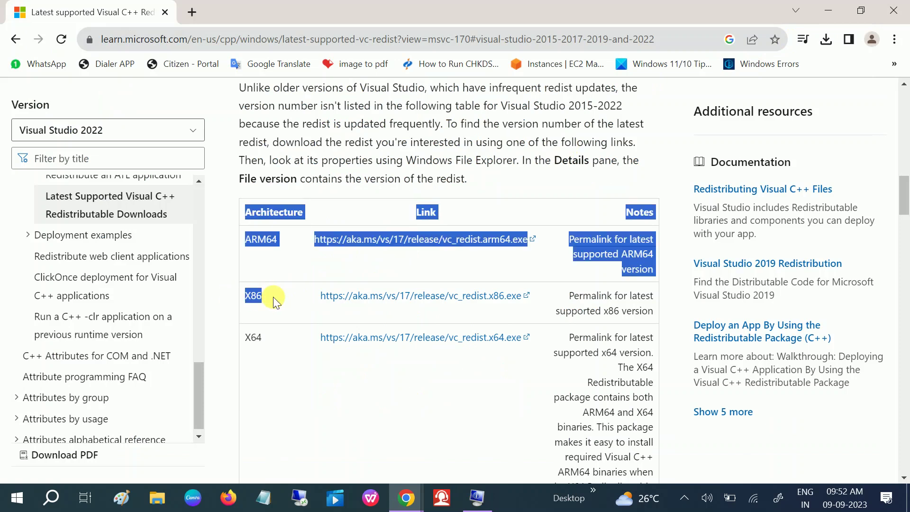
{"action": "left_click", "coordinate": [270, 297]}
{"action": "left_click", "coordinate": [410, 347]}
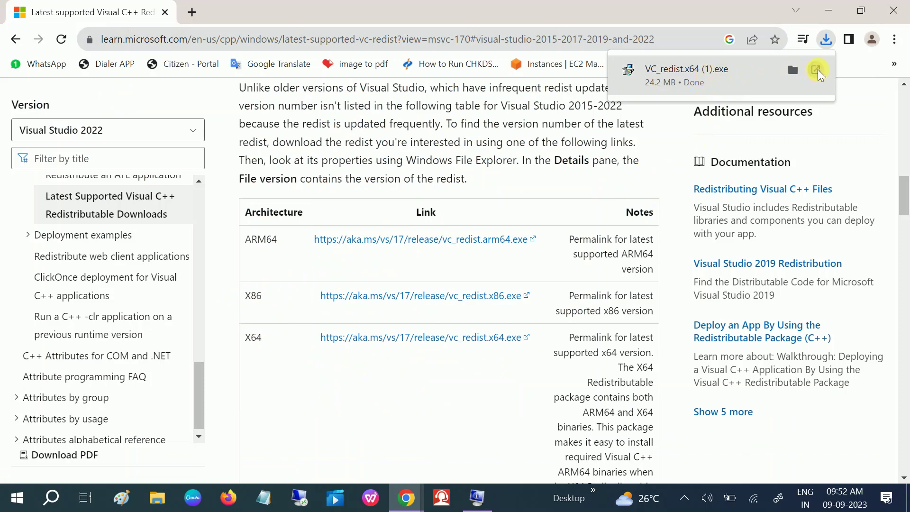
{"action": "left_click", "coordinate": [816, 72]}
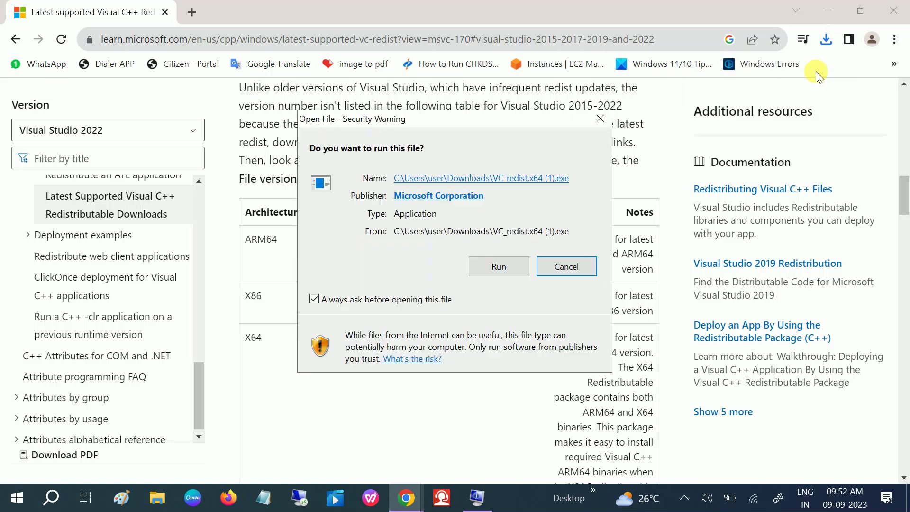
{"action": "left_click", "coordinate": [499, 268]}
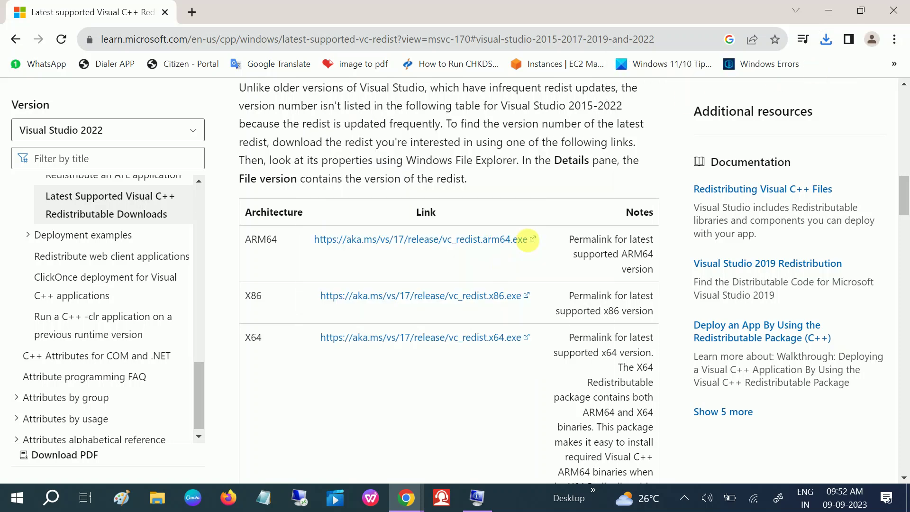
{"action": "left_click", "coordinate": [847, 10]}
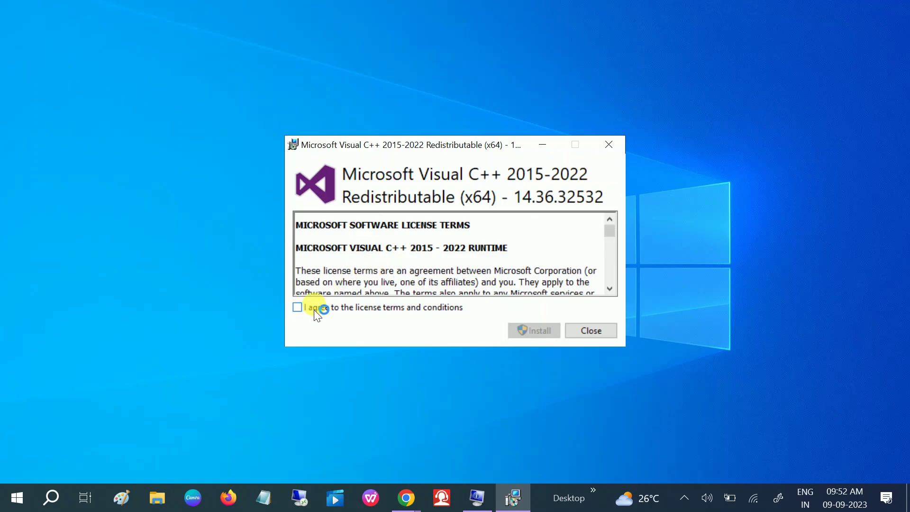
Accept the license, install the x64 Redistributable 14.36.32532, close setup, and refresh the desktop
{"action": "left_click", "coordinate": [308, 313]}
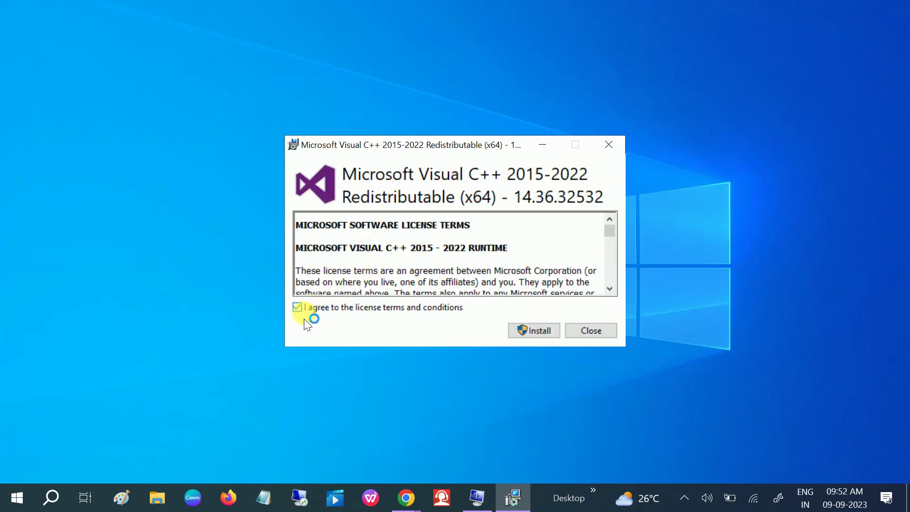
{"action": "left_click", "coordinate": [541, 335]}
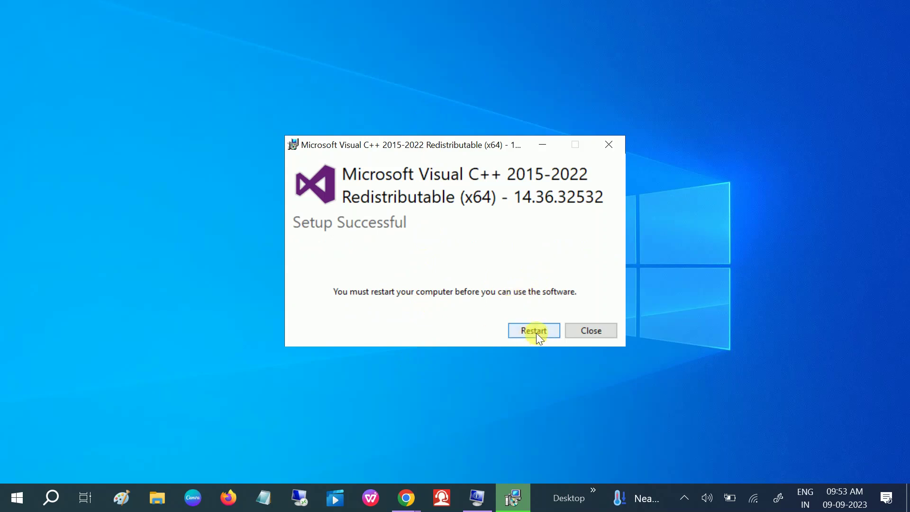
{"action": "left_click", "coordinate": [604, 337]}
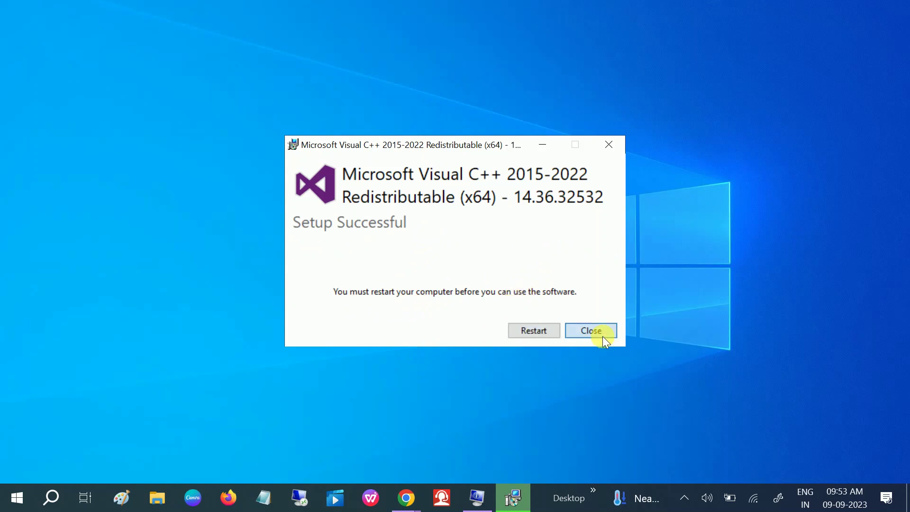
{"action": "right_click", "coordinate": [450, 254]}
{"action": "left_click", "coordinate": [374, 296]}
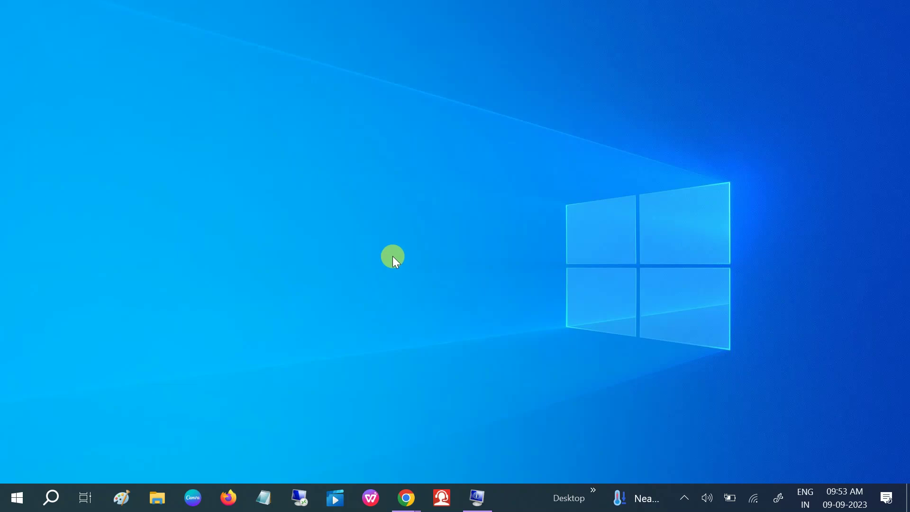
Open Command Prompt as administrator from Windows search
{"action": "left_click", "coordinate": [55, 497]}
{"action": "type", "text": "cmd"}
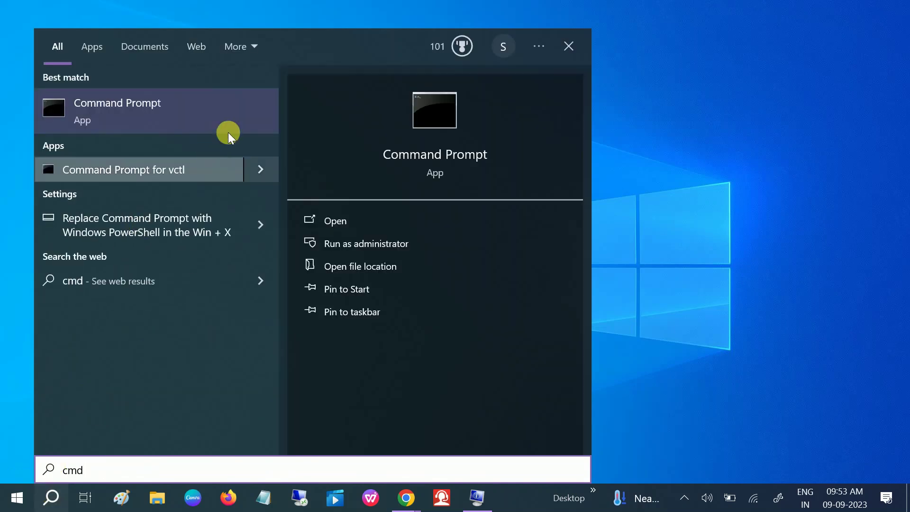
{"action": "right_click", "coordinate": [201, 102]}
{"action": "key", "text": "Escape"}
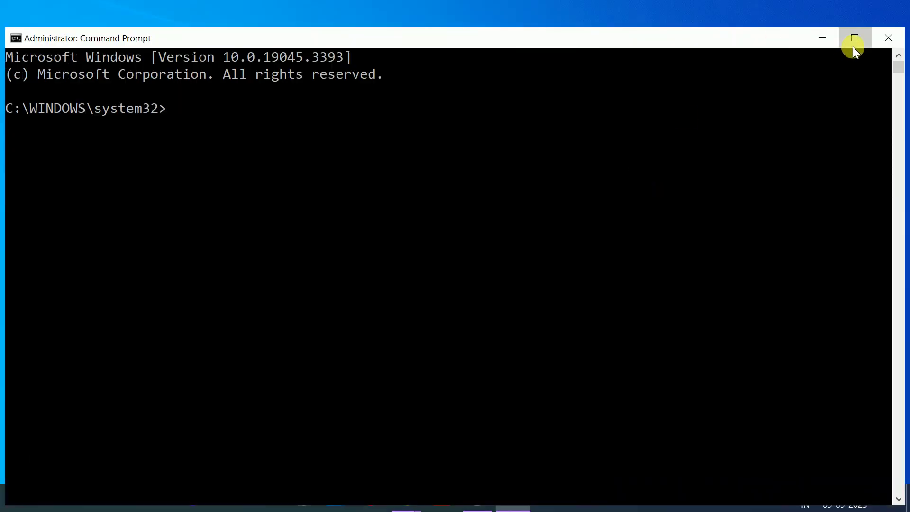
{"action": "left_click", "coordinate": [853, 43]}
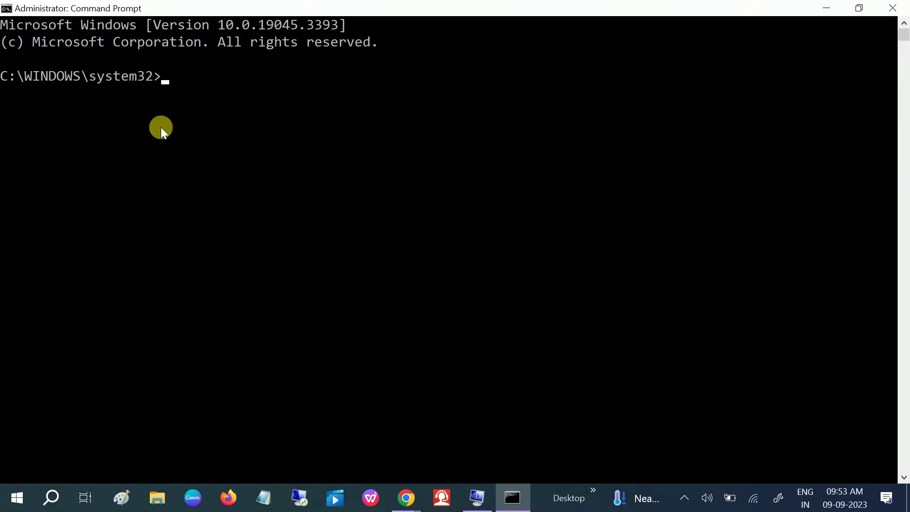
Run sfc /scannow in the administrator Command Prompt
{"action": "type", "text": "sfc /scannow"}
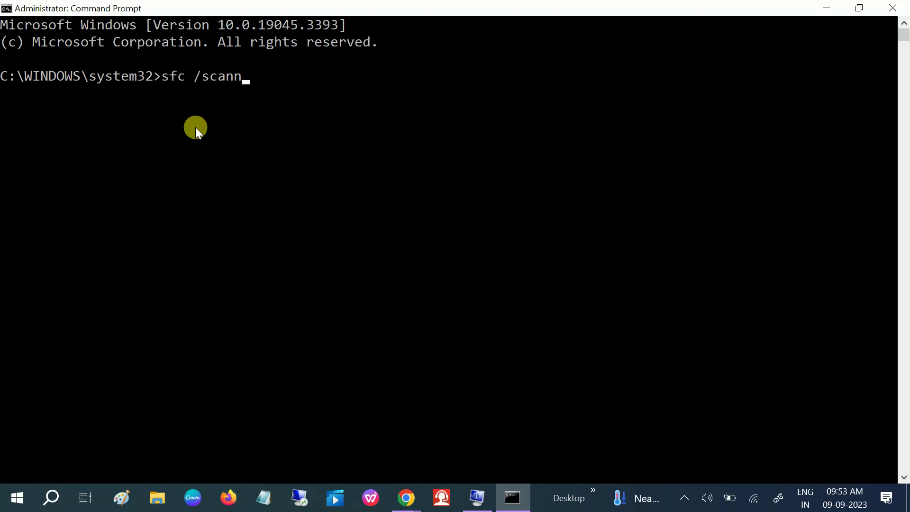
{"action": "key", "text": "Return"}
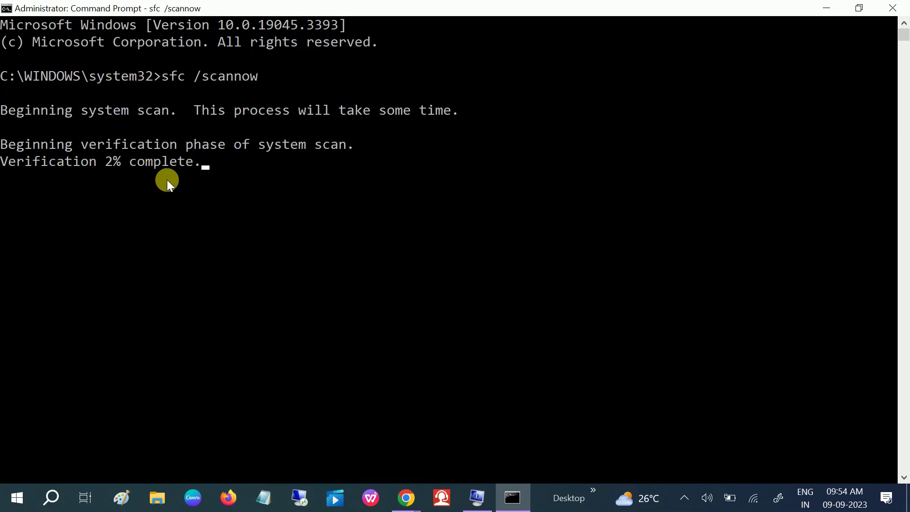
{"action": "left_click", "coordinate": [14, 498]}
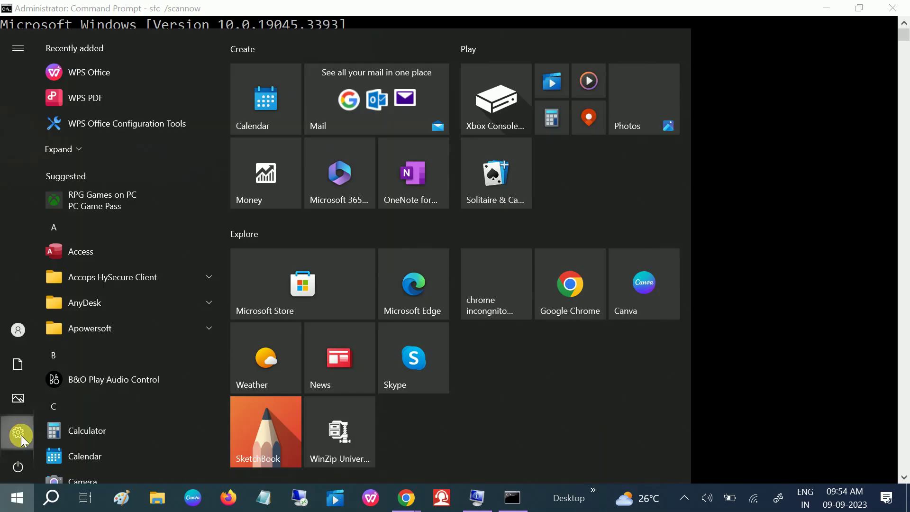
Go to Settings > Update & Security and start Check for updates
{"action": "left_click", "coordinate": [21, 435]}
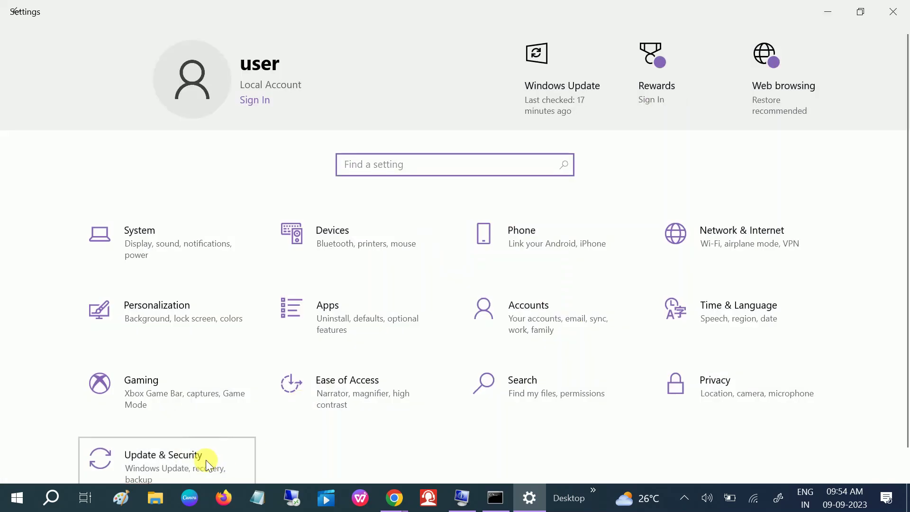
{"action": "left_click", "coordinate": [206, 460]}
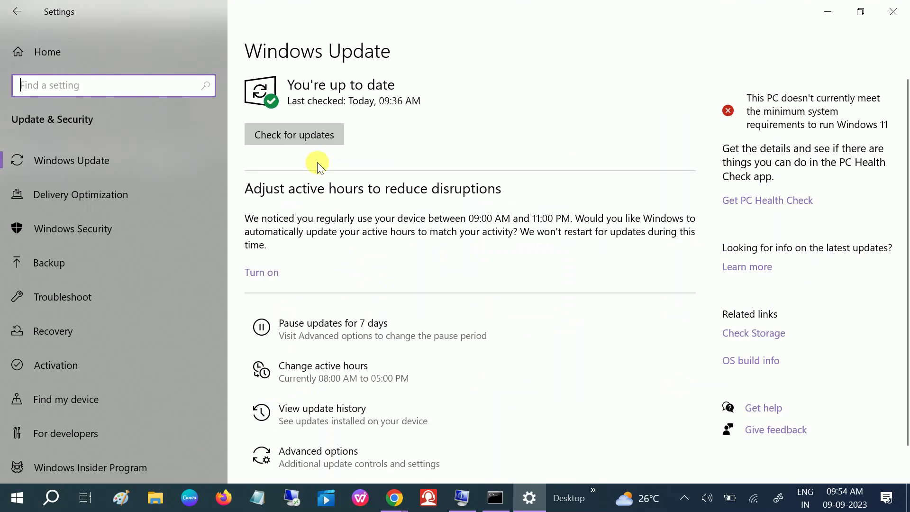
{"action": "left_click", "coordinate": [309, 135]}
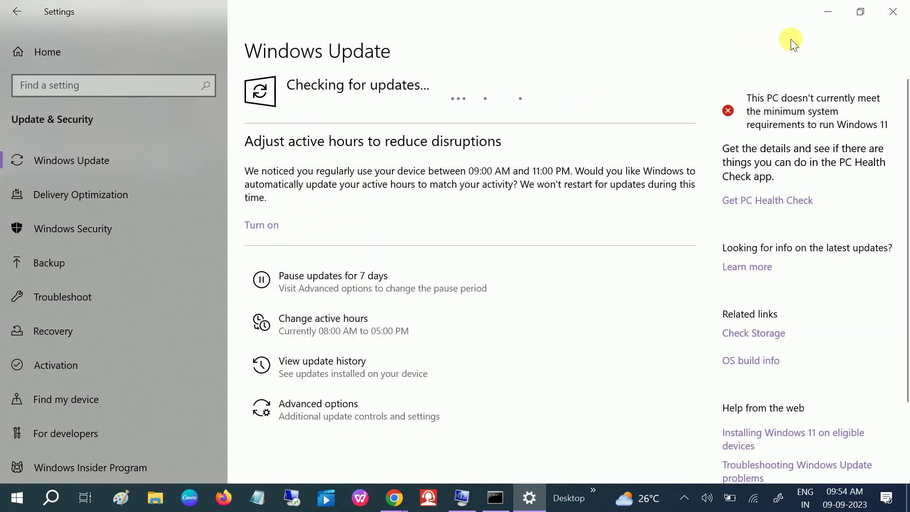
Minimize Settings to bring the Command Prompt running sfc /scannow back into view
{"action": "left_click", "coordinate": [826, 15]}
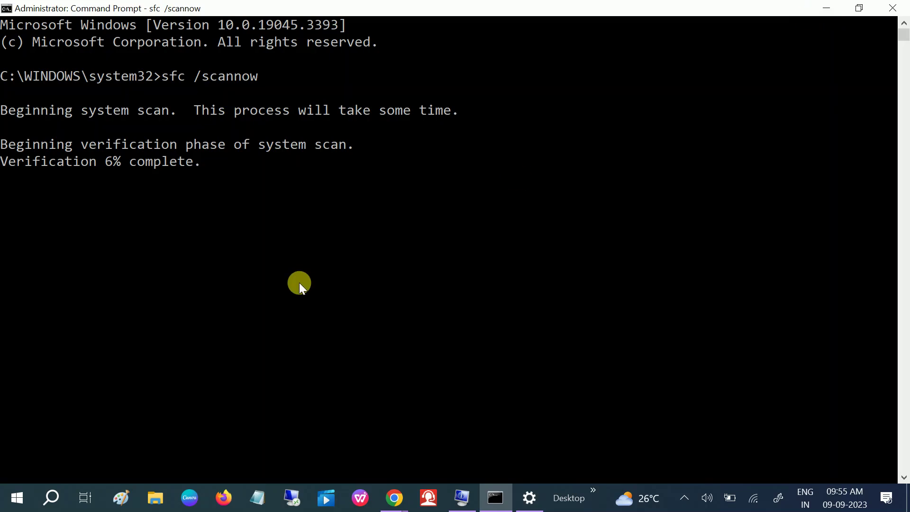